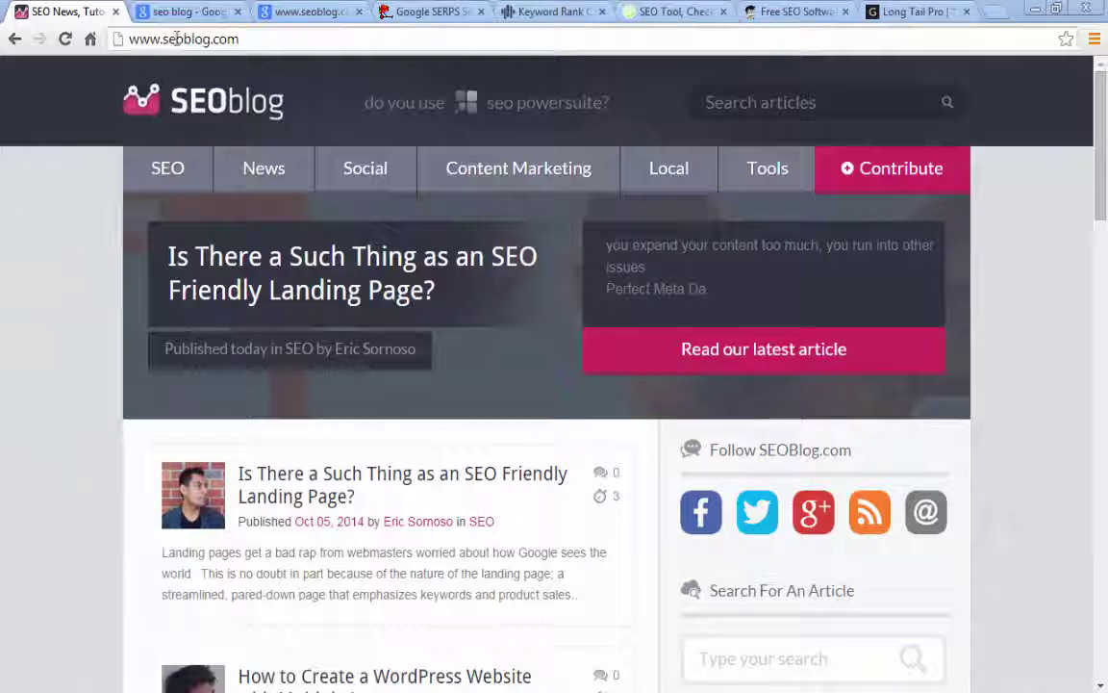
Switch from the SEOblog homepage to the sitemapdoc Google SERP Rank Checker.
left_click(423, 11)
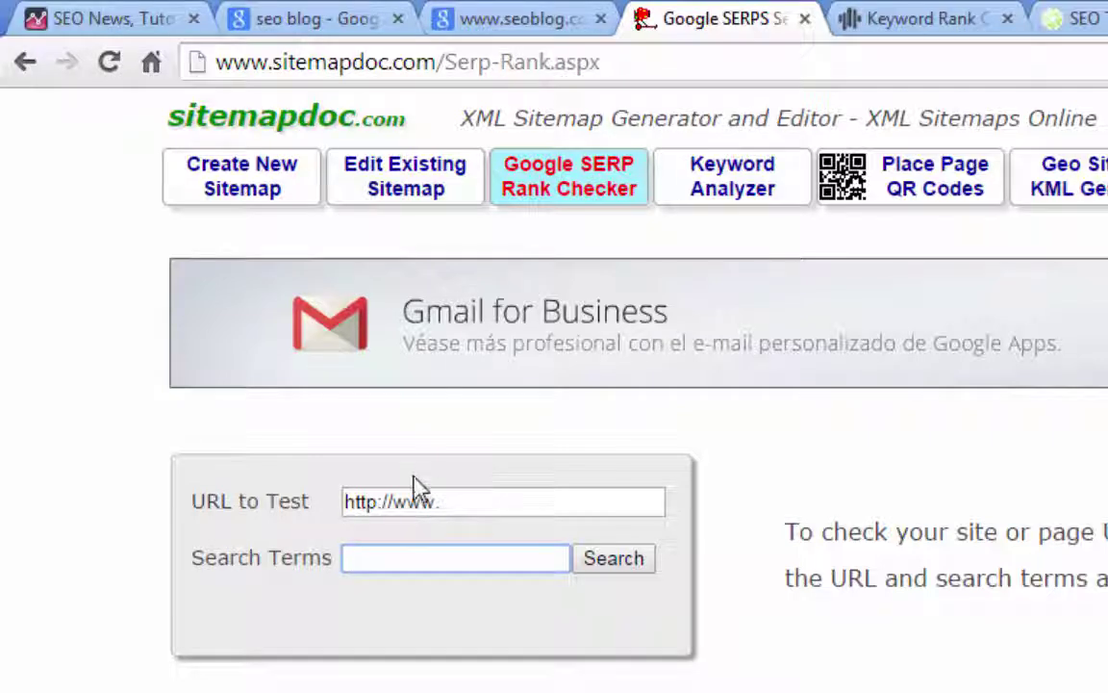
left_click(462, 503)
type("seoblog.com")
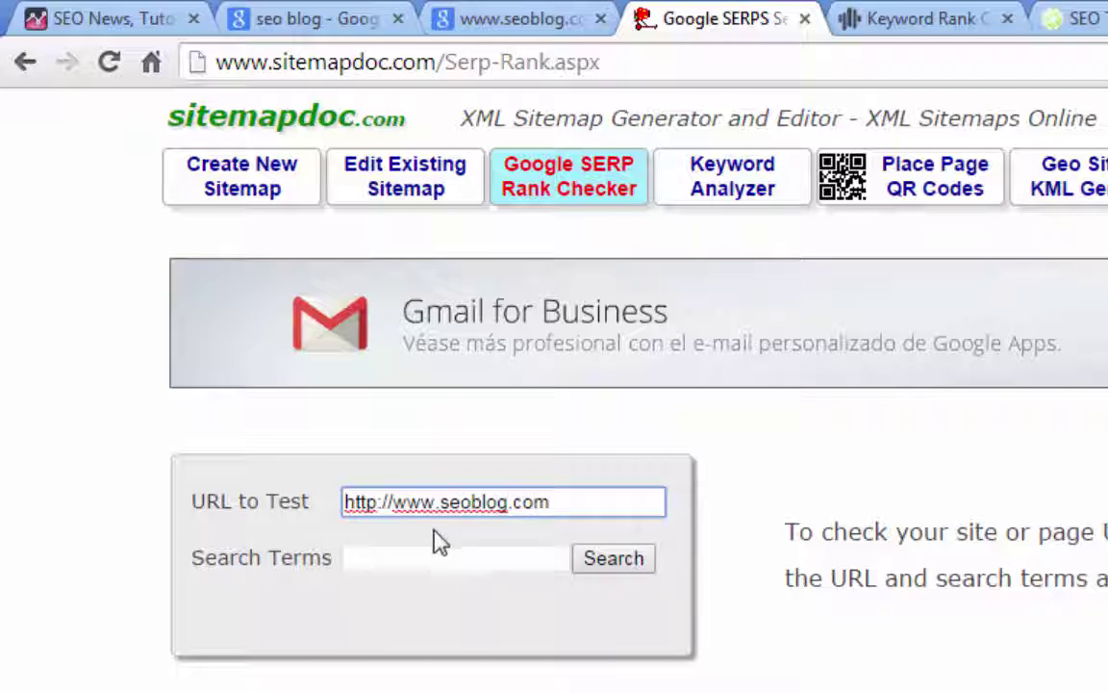
left_click(406, 555)
type("seo blog")
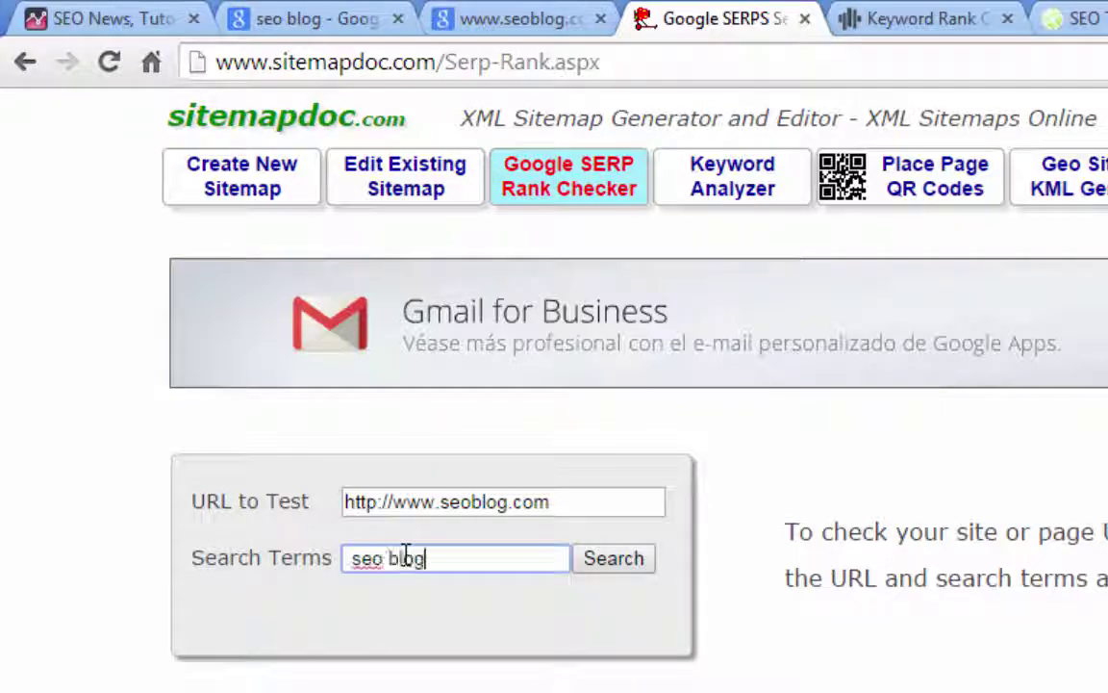
left_click(616, 568)
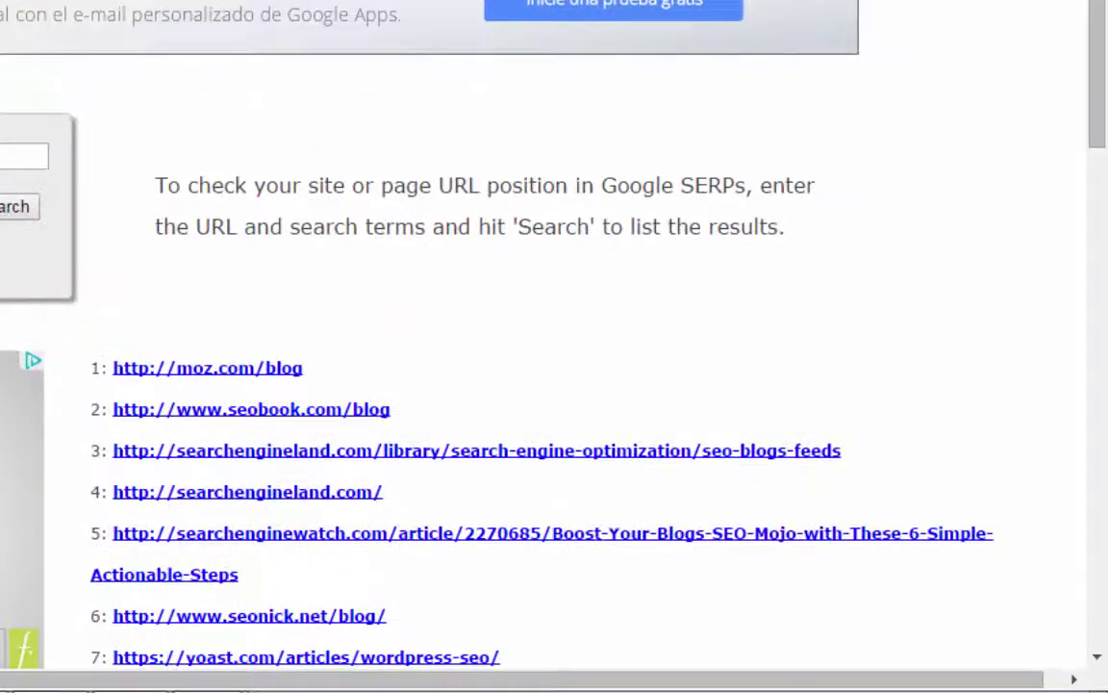
left_click_drag(1098, 77, 1107, 443)
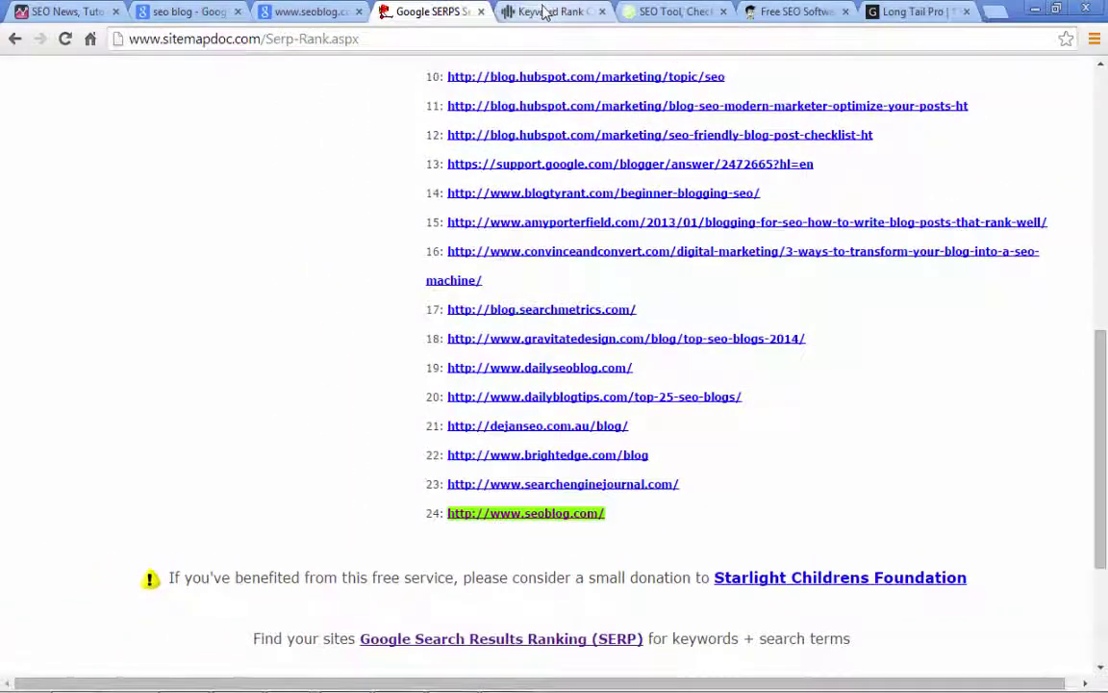
left_click(544, 12)
left_click(268, 280)
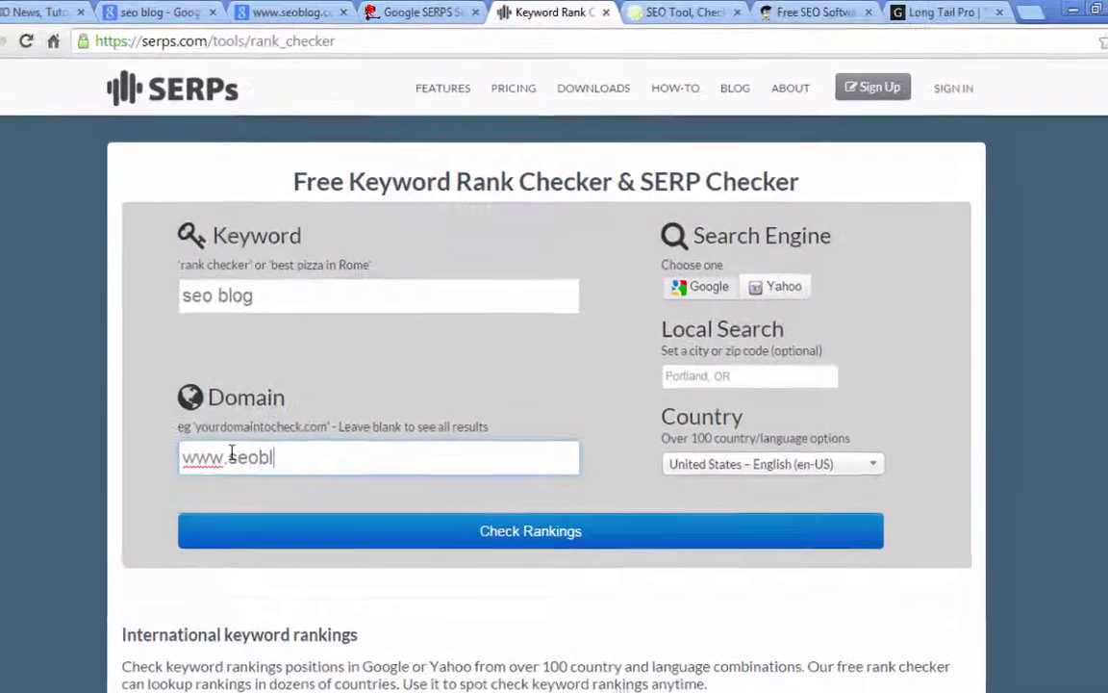
type("og.com")
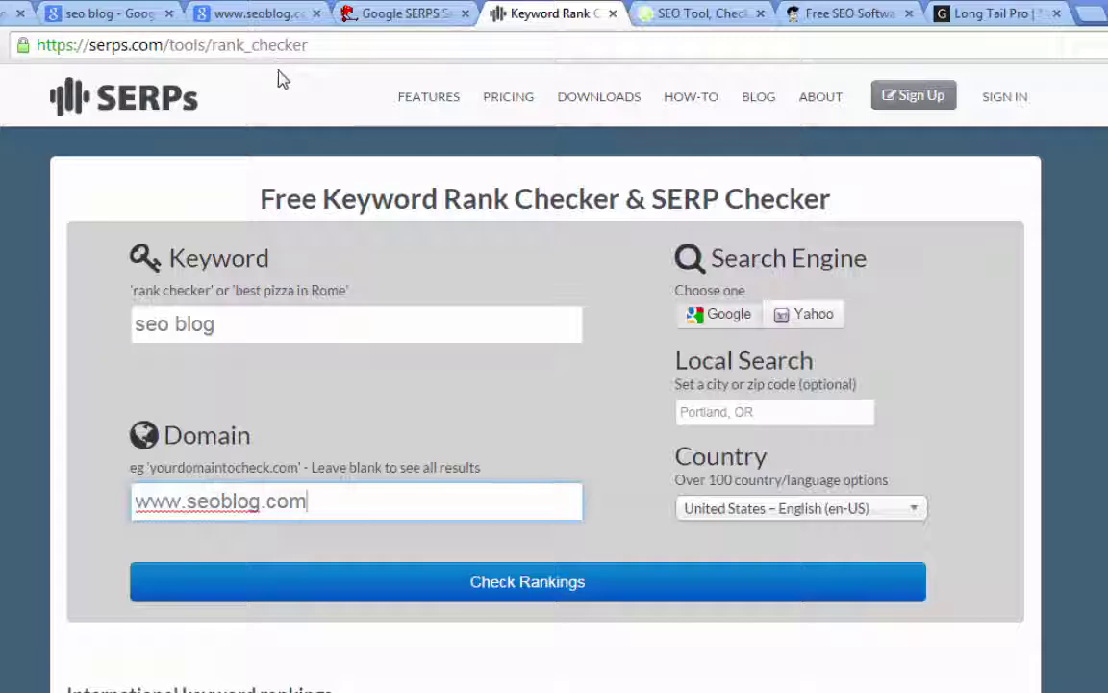
left_click(713, 412)
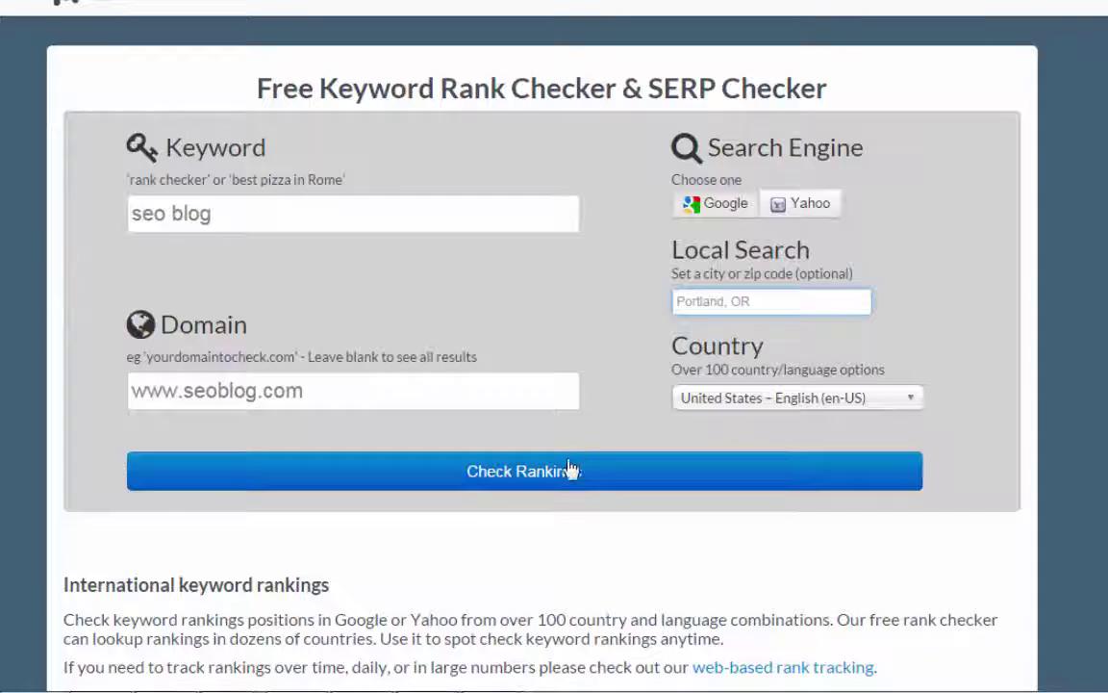
left_click(520, 518)
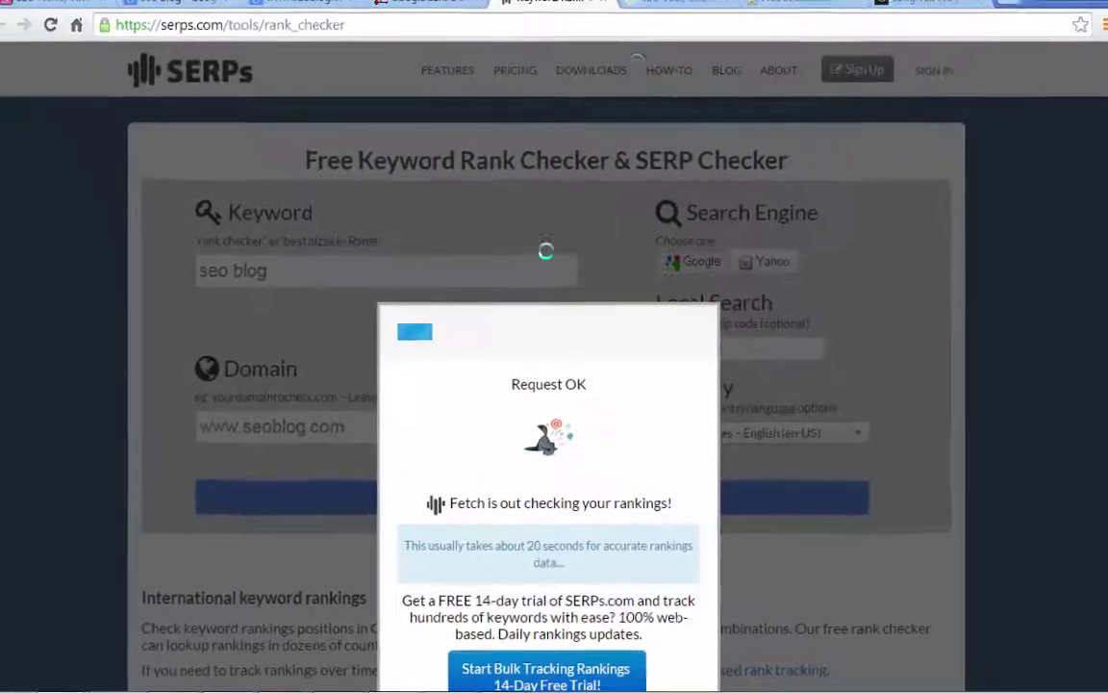
left_click(667, 13)
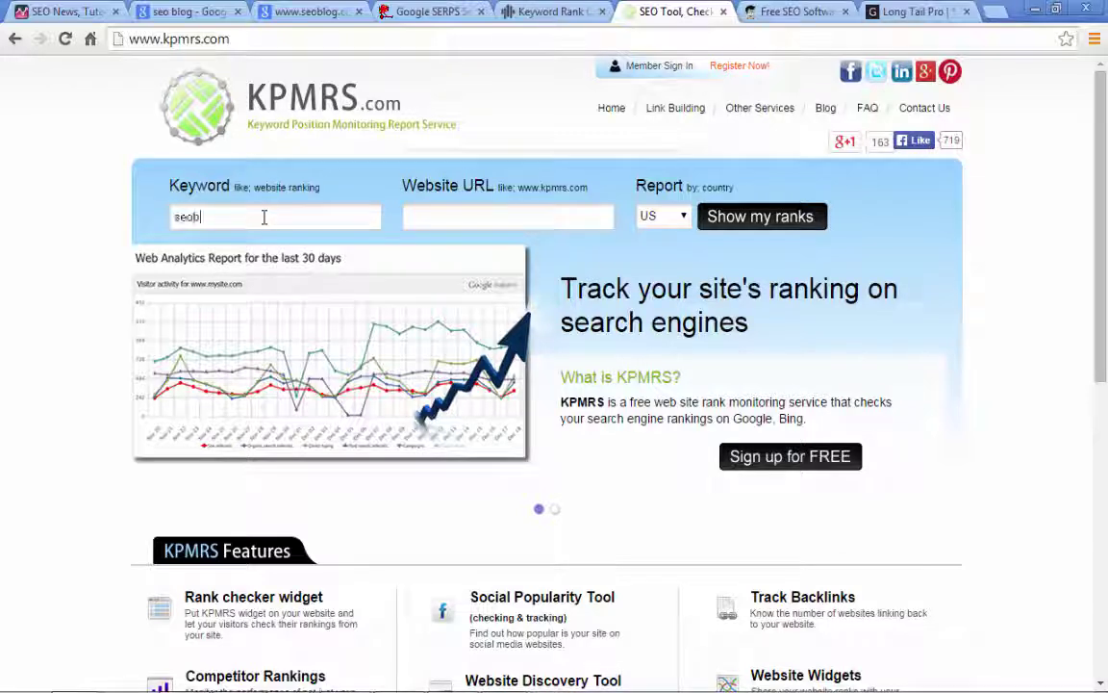
Enter 'seo blog' as the KPMRS.com keyword and look through the report countries, keeping US.
type("blog")
left_click(434, 228)
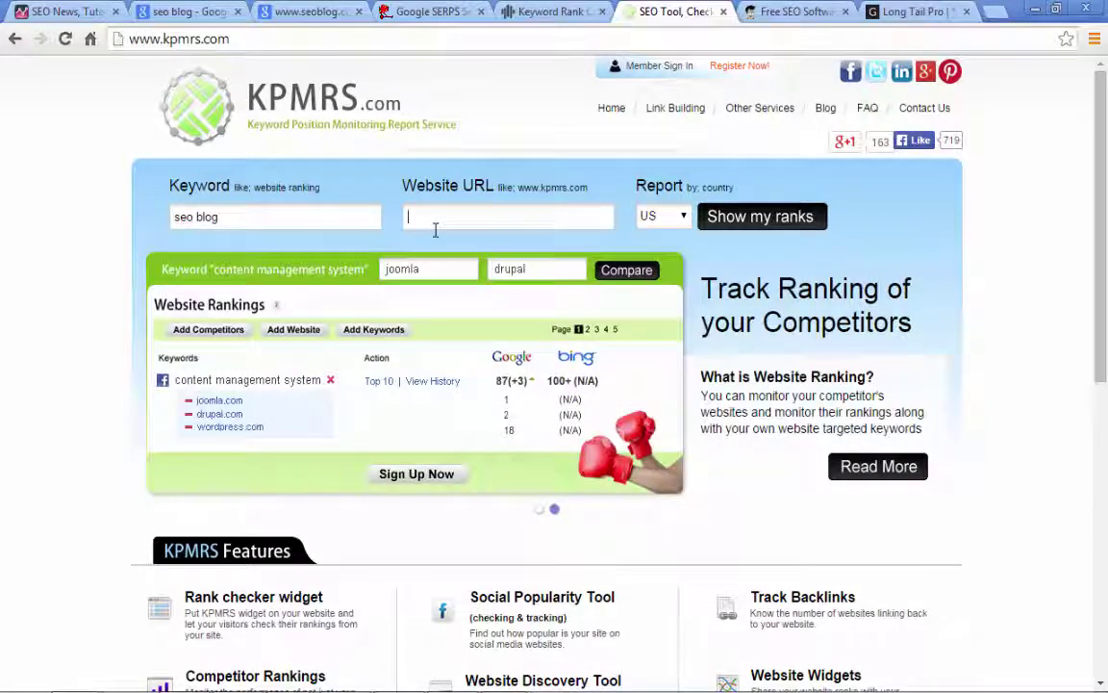
left_click(662, 216)
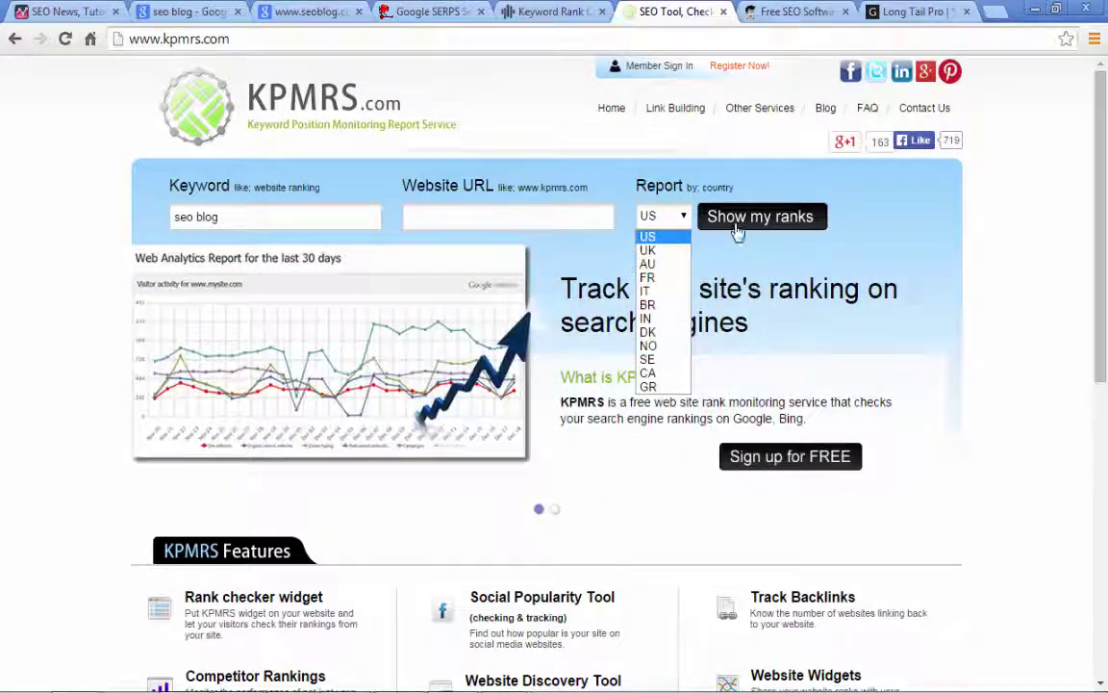
left_click(563, 19)
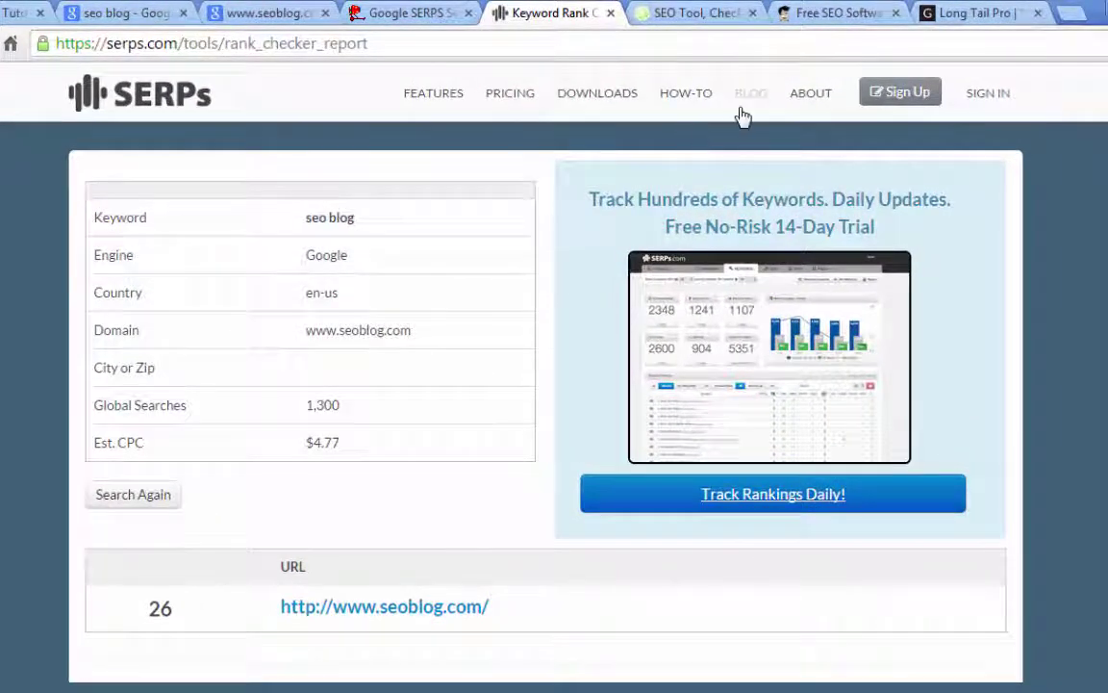
left_click(838, 17)
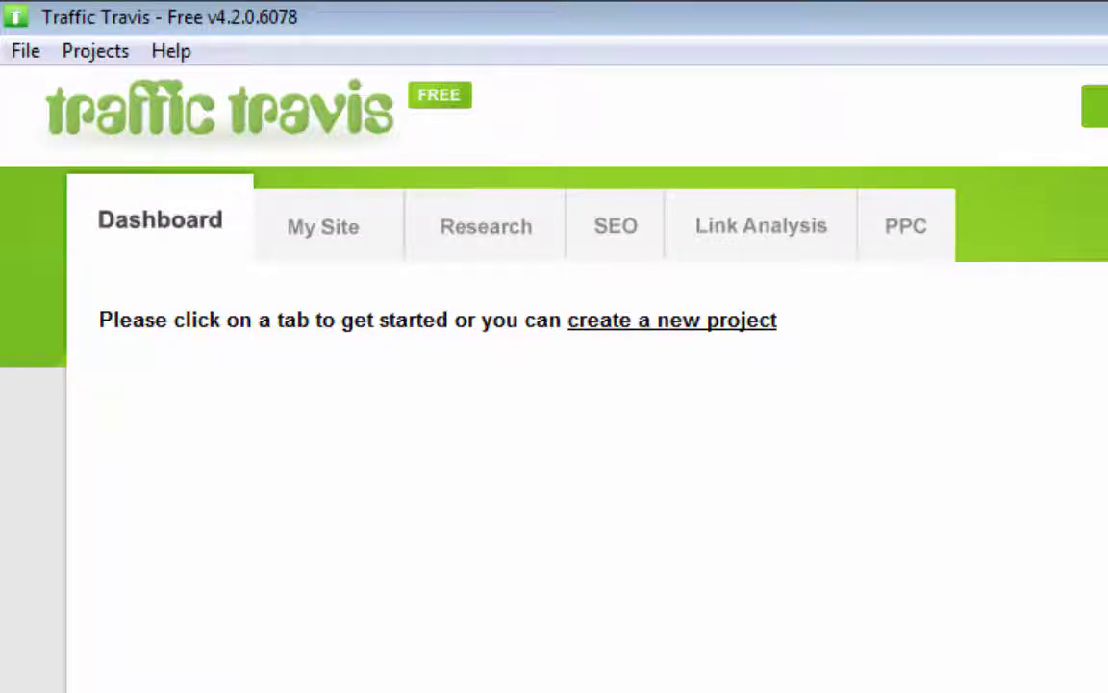
Create a new Traffic Travis project and add Google Video - Serbia to its search engines.
left_click(631, 319)
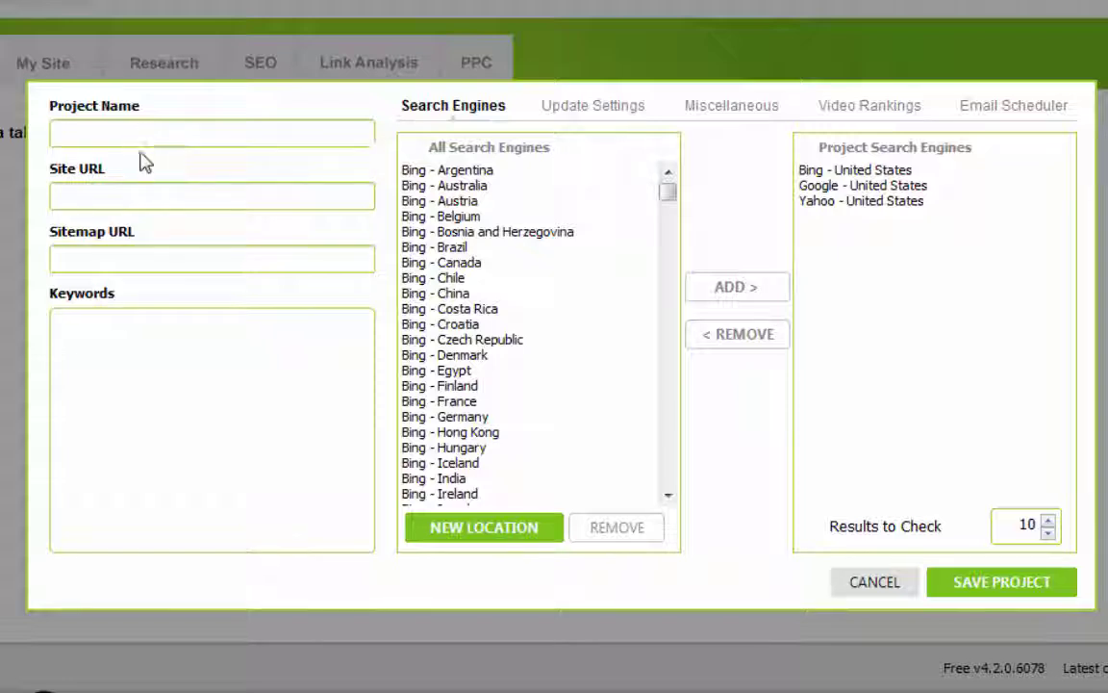
left_click(125, 192)
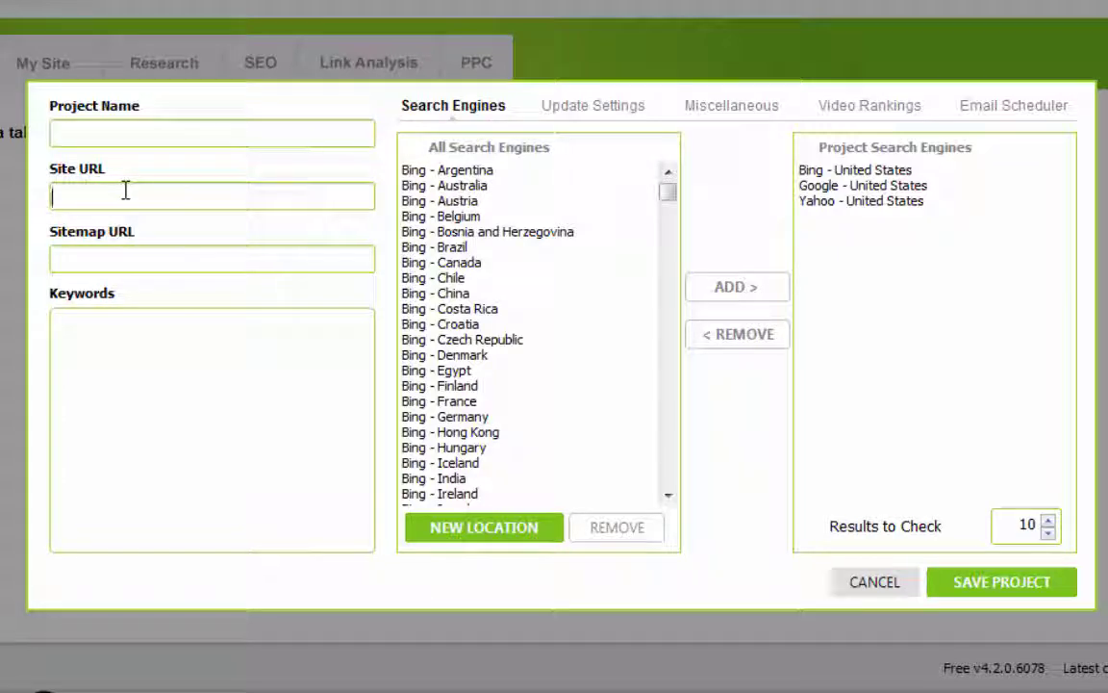
left_click(108, 257)
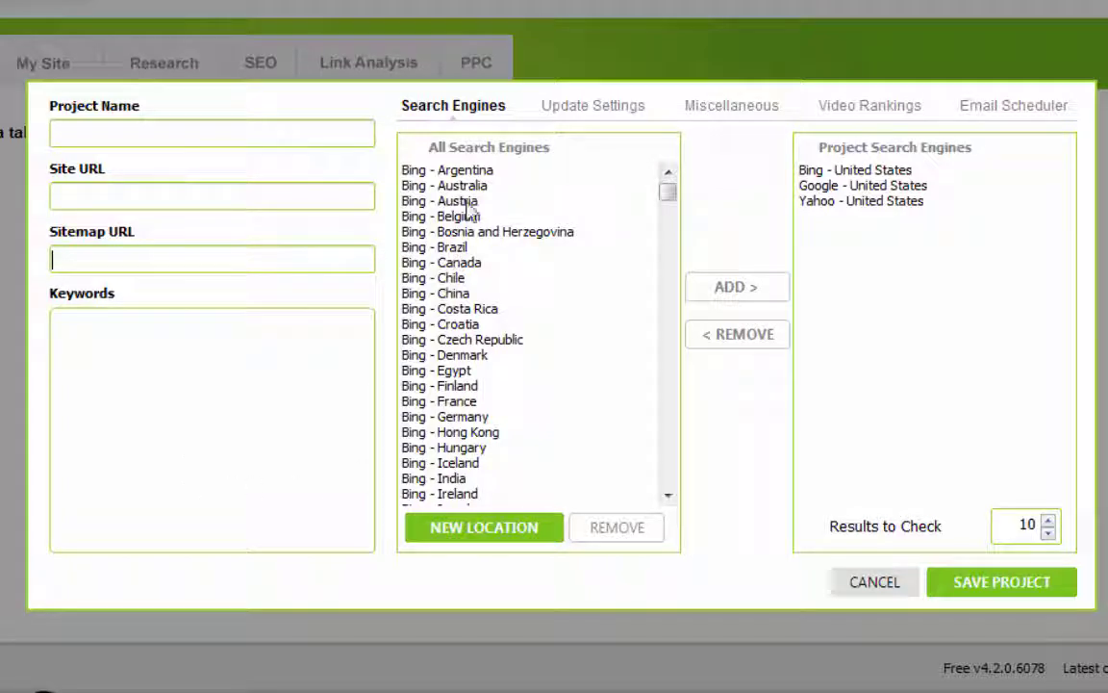
left_click_drag(675, 198, 665, 371)
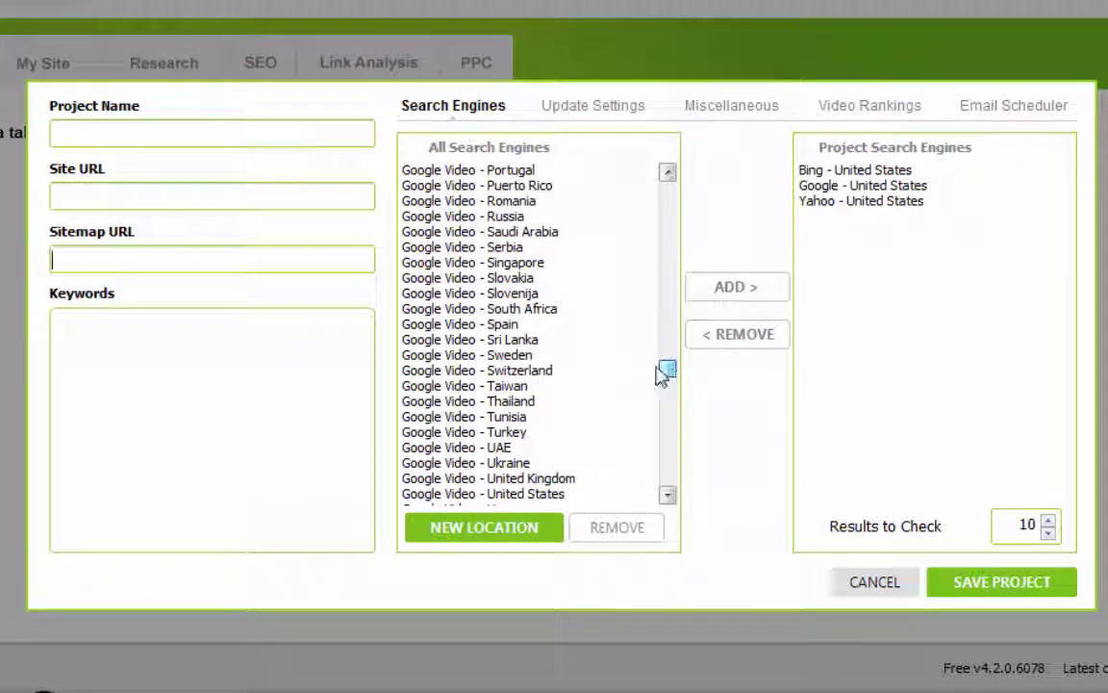
left_click(496, 252)
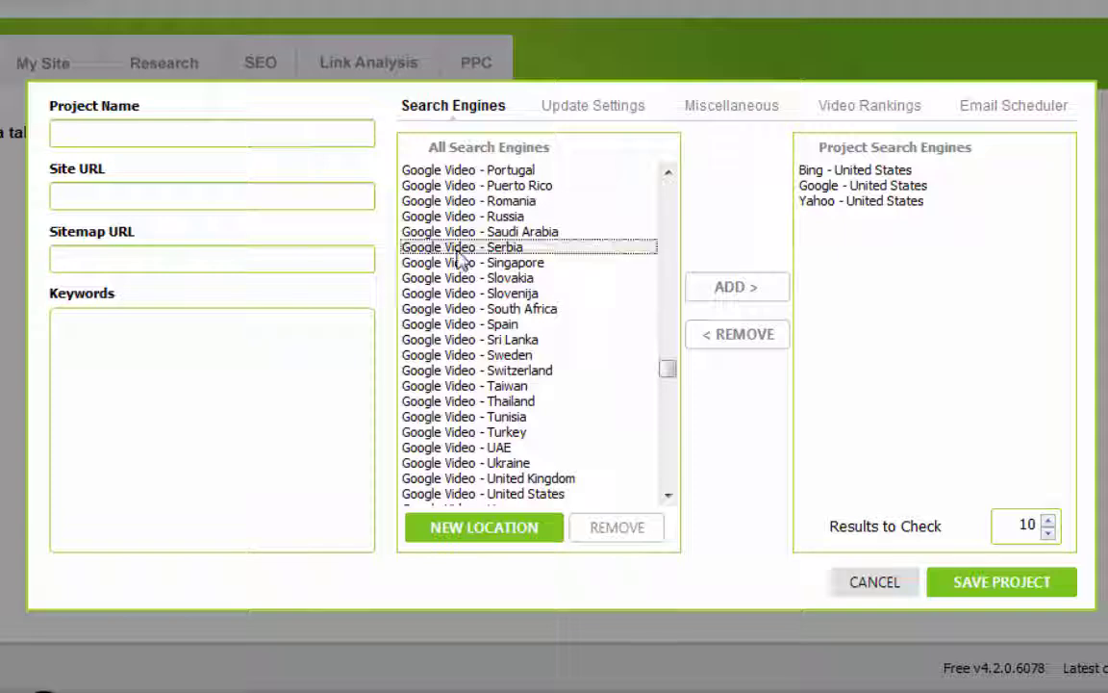
left_click(729, 294)
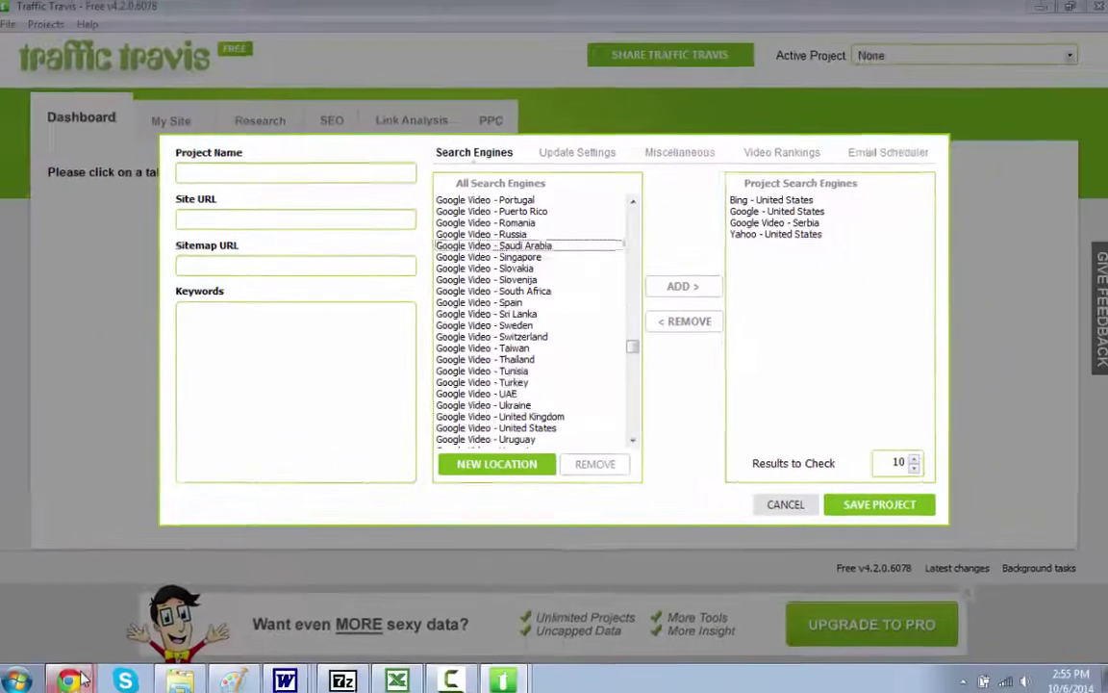
Return to Chrome and show the Long Tail Pro pricing page.
mouse_move(74, 676)
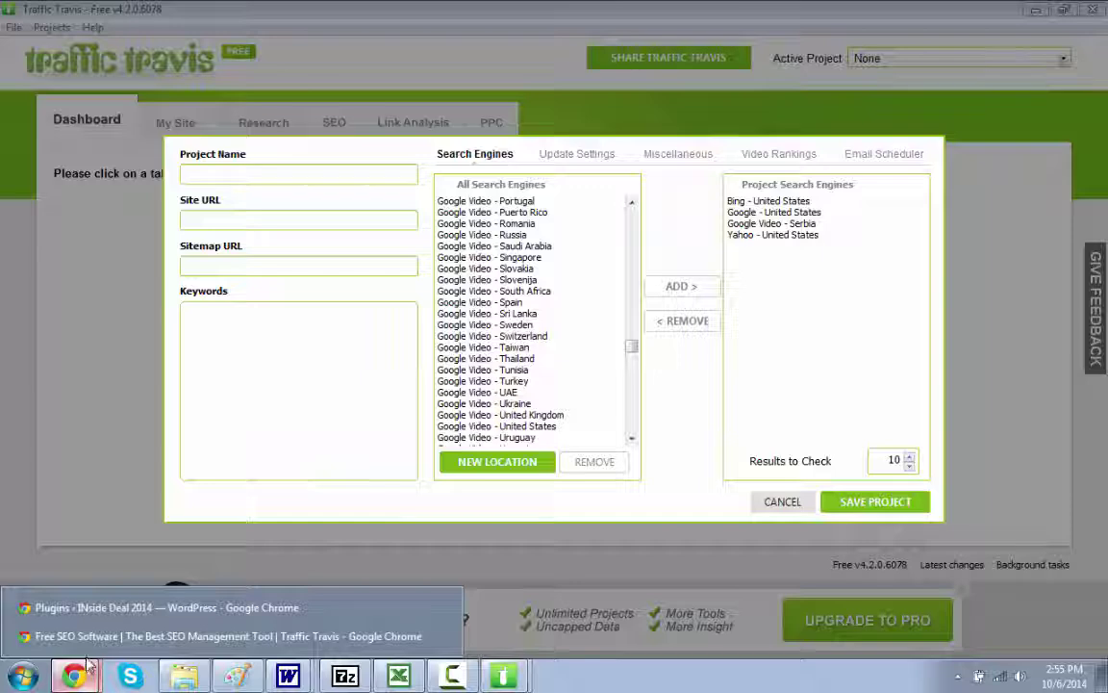
left_click(87, 636)
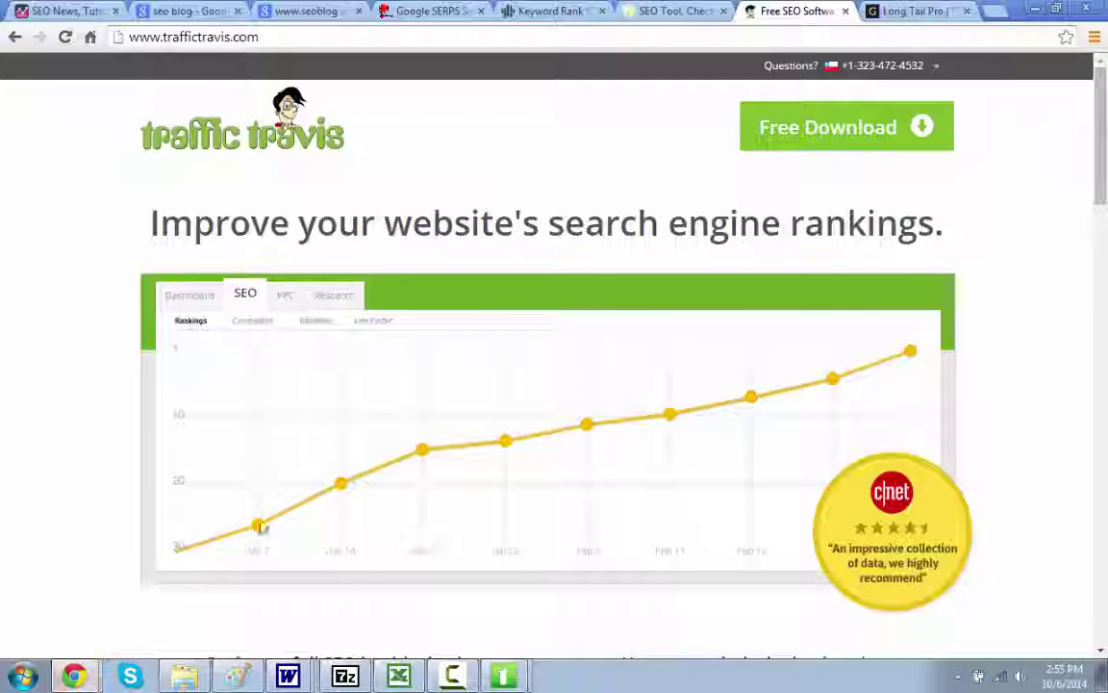
left_click(905, 12)
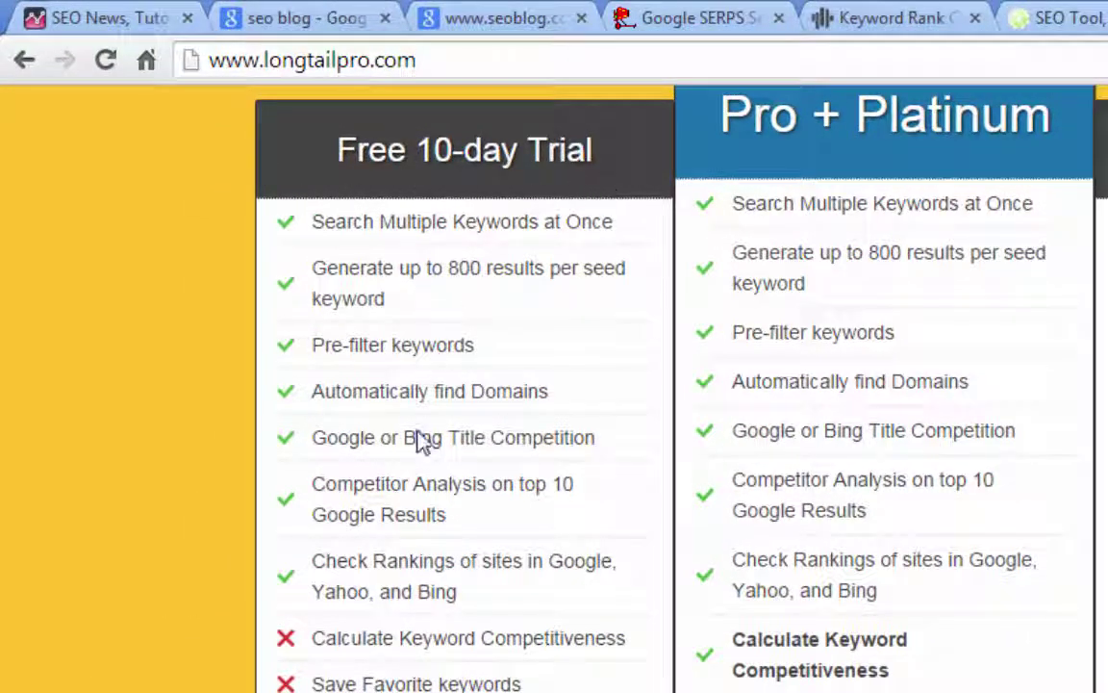
Highlight the free trial's 'Check Rankings of sites in Google, Yahoo, and Bing' feature, then clear it.
left_click_drag(314, 560, 453, 589)
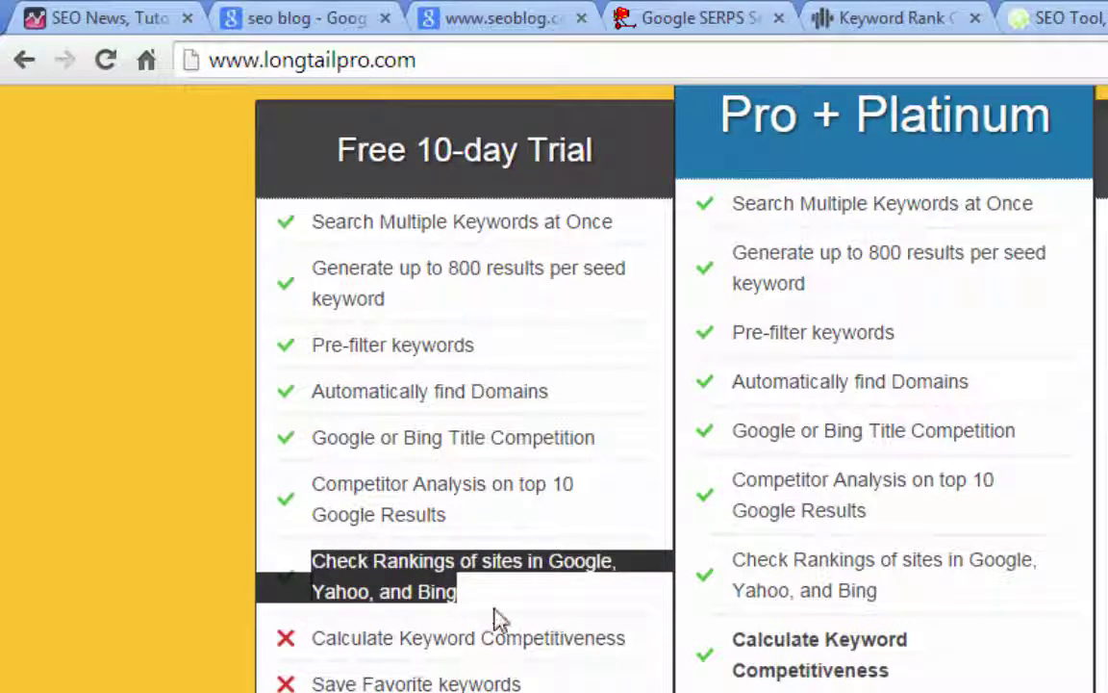
left_click(496, 608)
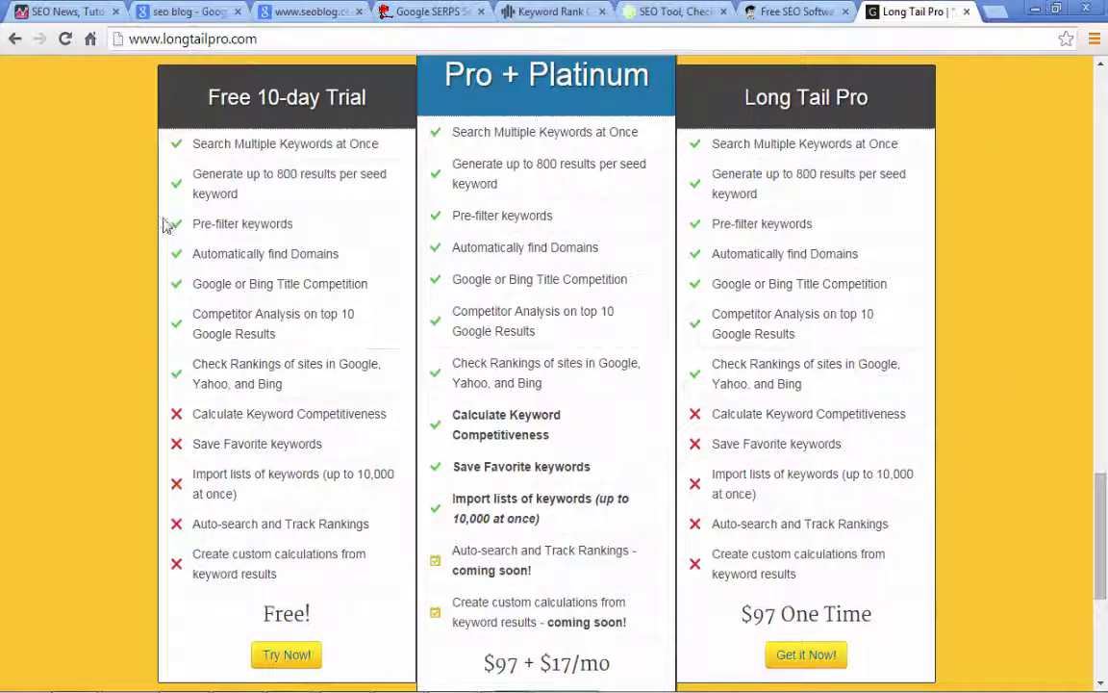
left_click(191, 15)
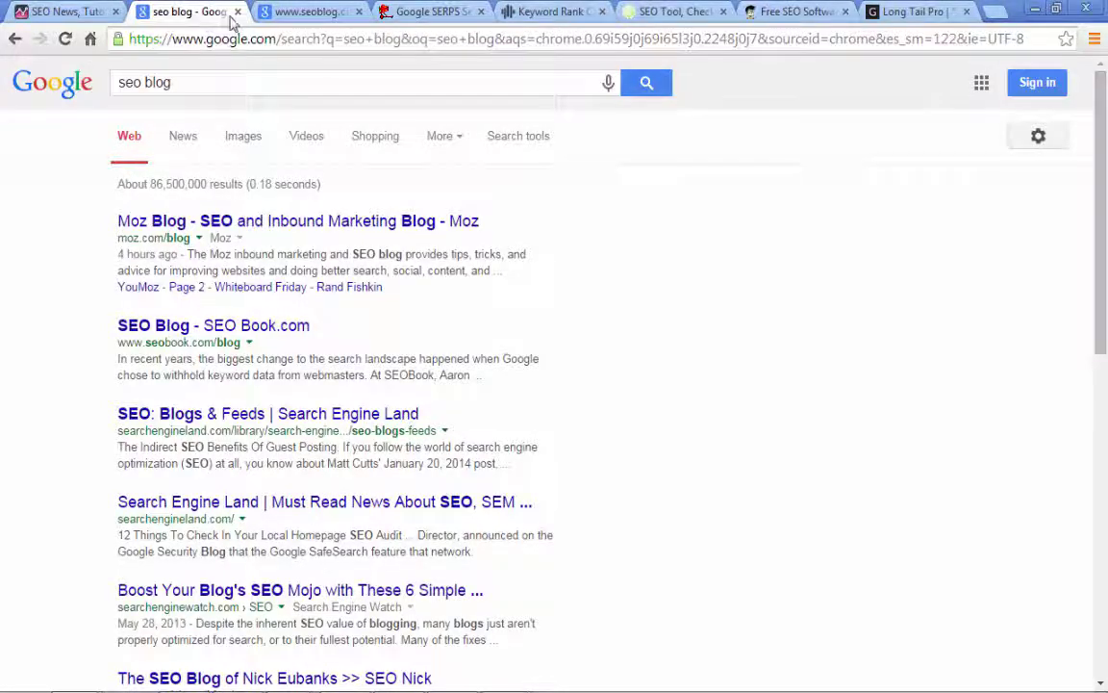
left_click(310, 13)
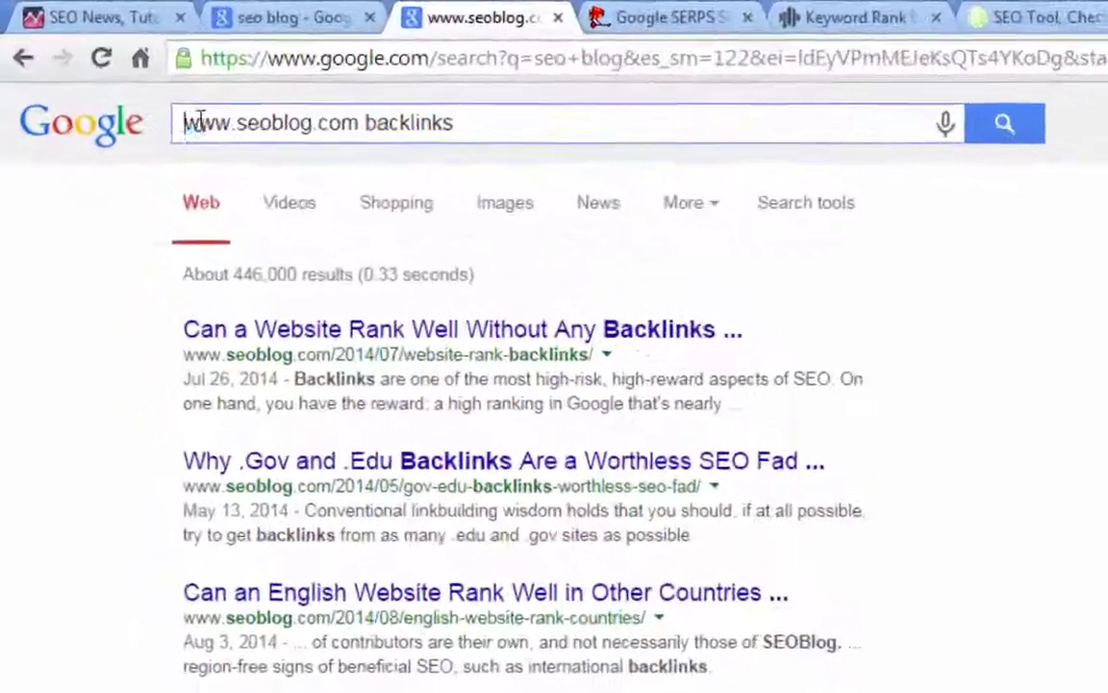
left_click_drag(120, 83, 219, 85)
left_click_drag(380, 140, 512, 135)
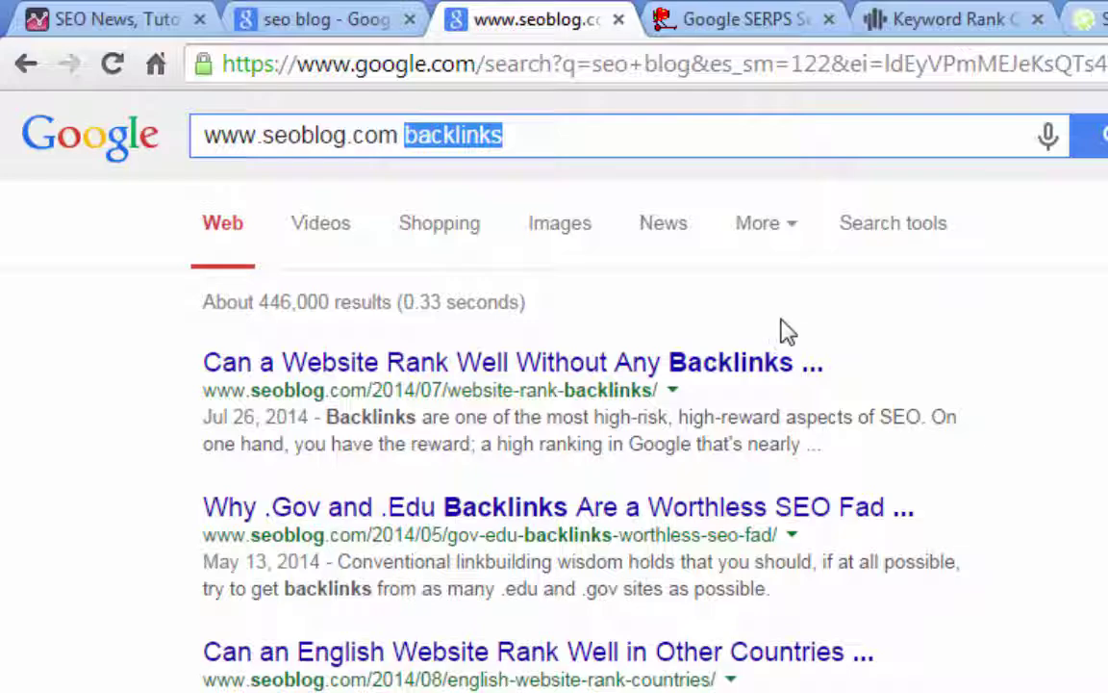
scroll(554, 384, "down", 5)
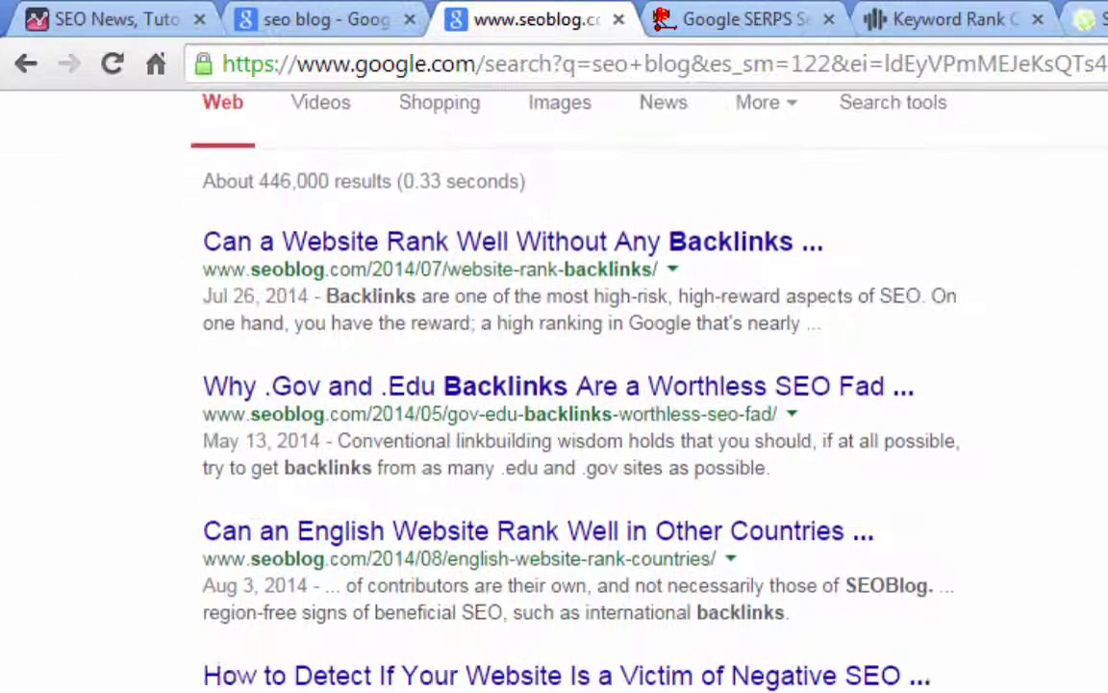
scroll(554, 384, "down", 3)
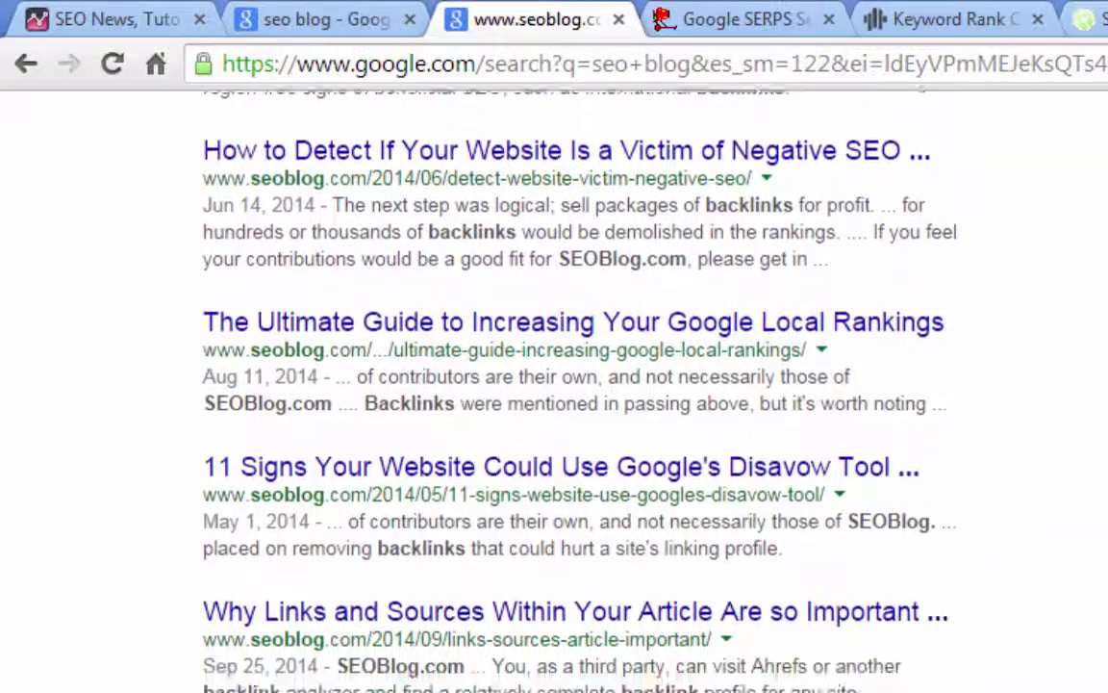